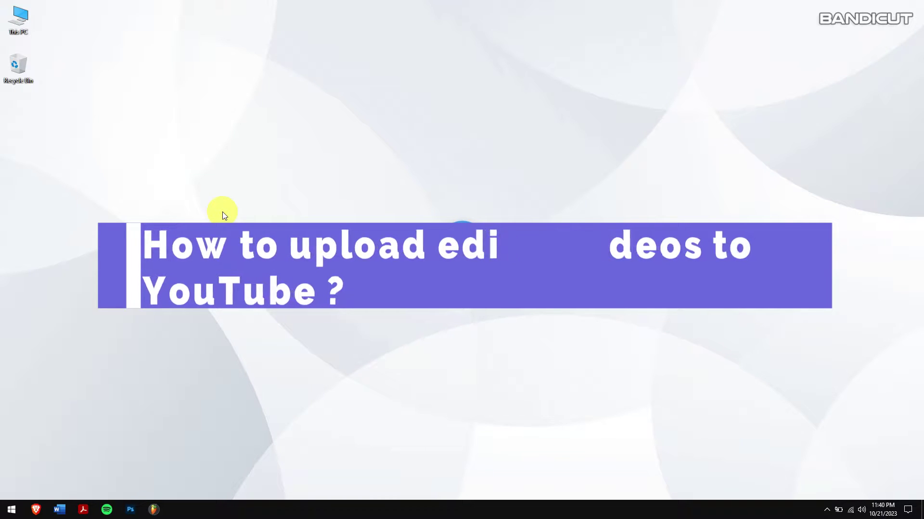
Launch Bandicut and export the edited clip as Demo.mp4 to the Desktop in High Speed Mode.
text(icut)
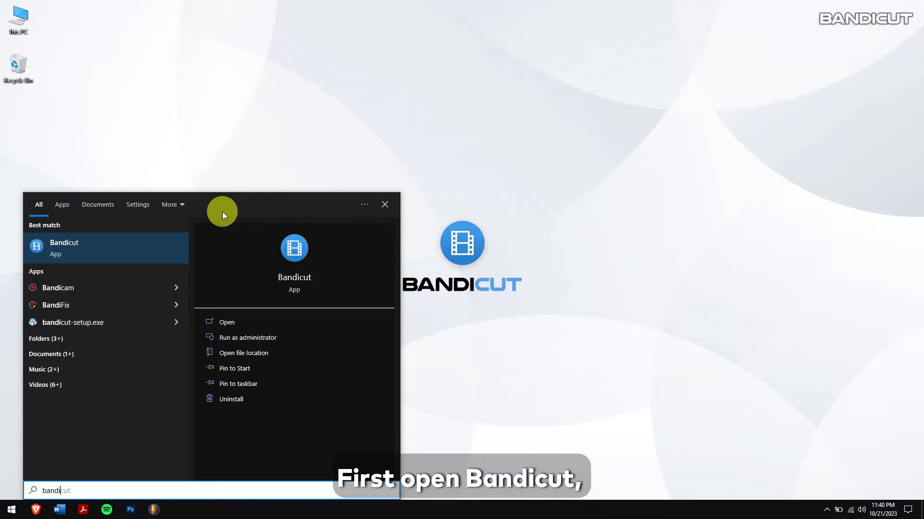
key(Return)
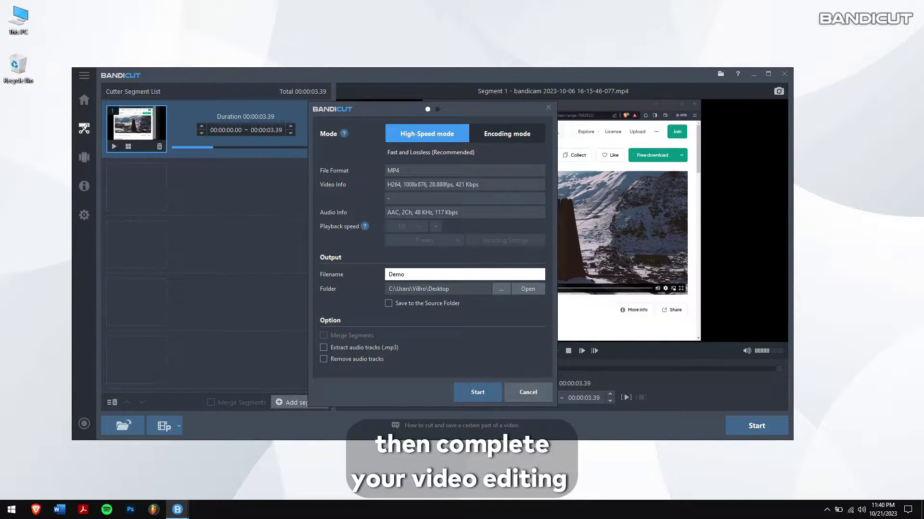
click(477, 397)
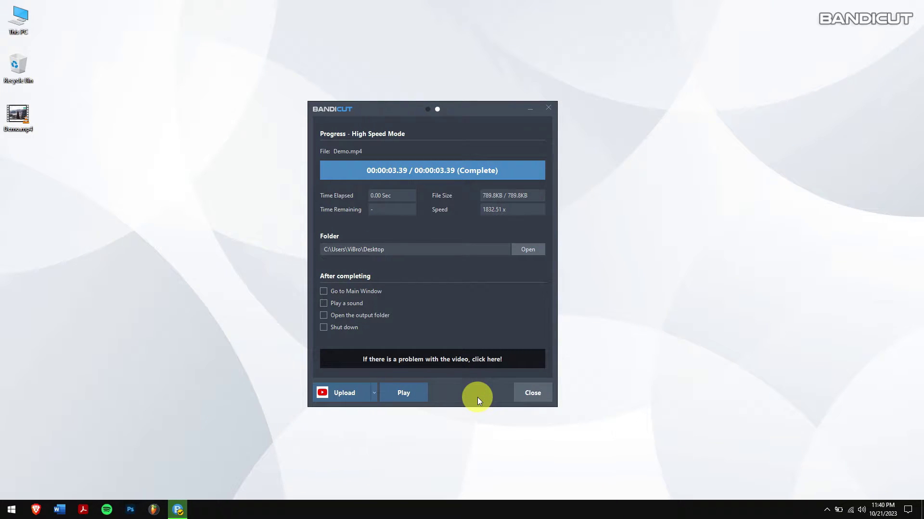
Choose YouTube as the upload destination, titled Demo with Private privacy.
click(374, 394)
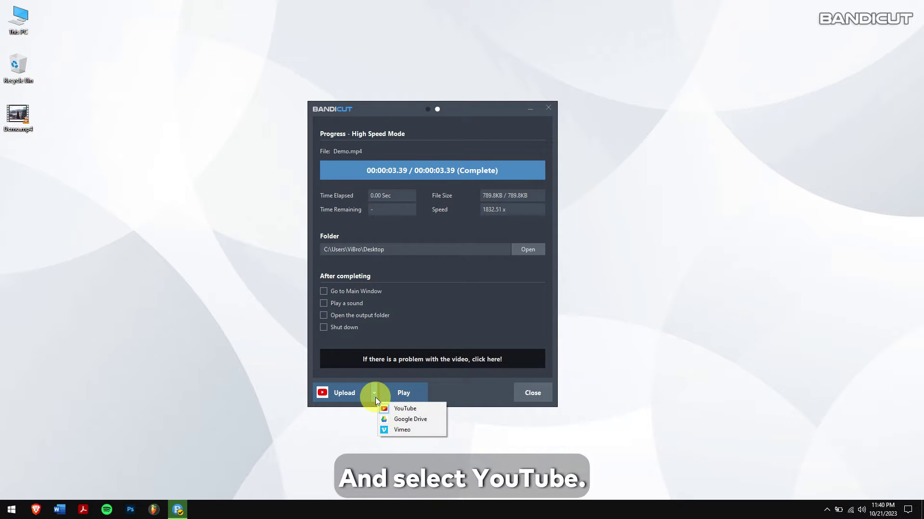
click(432, 408)
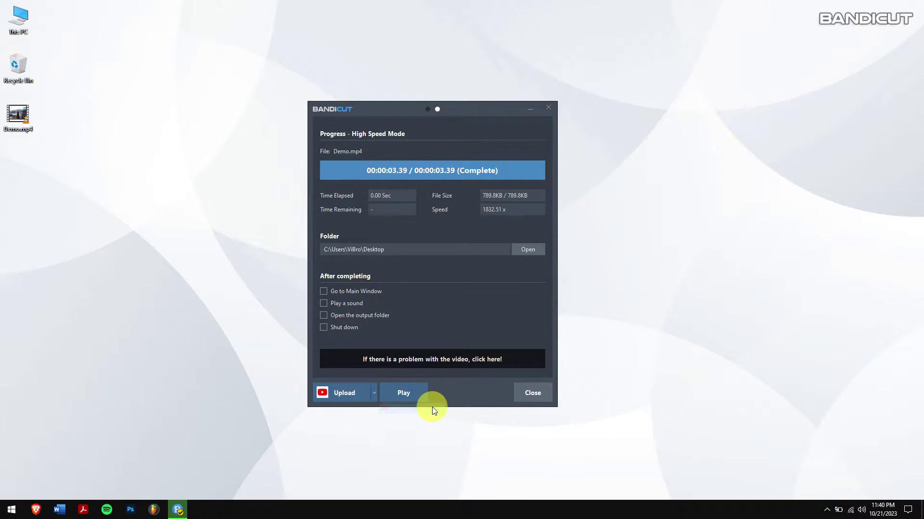
click(354, 393)
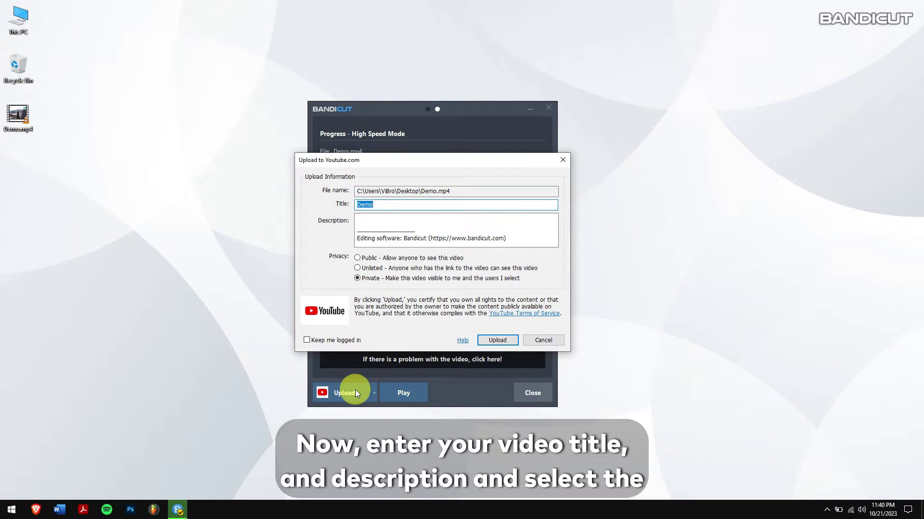
click(429, 205)
click(416, 227)
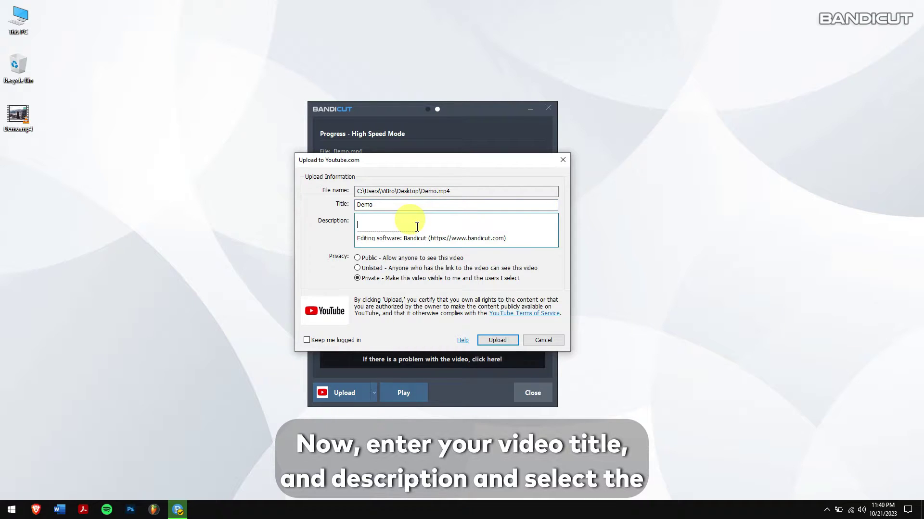
click(365, 259)
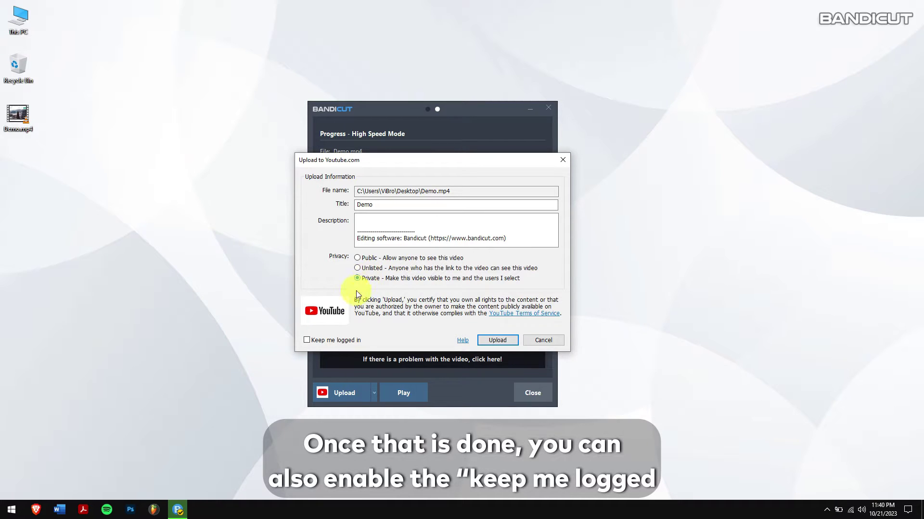
Submit the YouTube upload with stay-signed-in left off, starting Google sign-in.
click(314, 340)
click(503, 342)
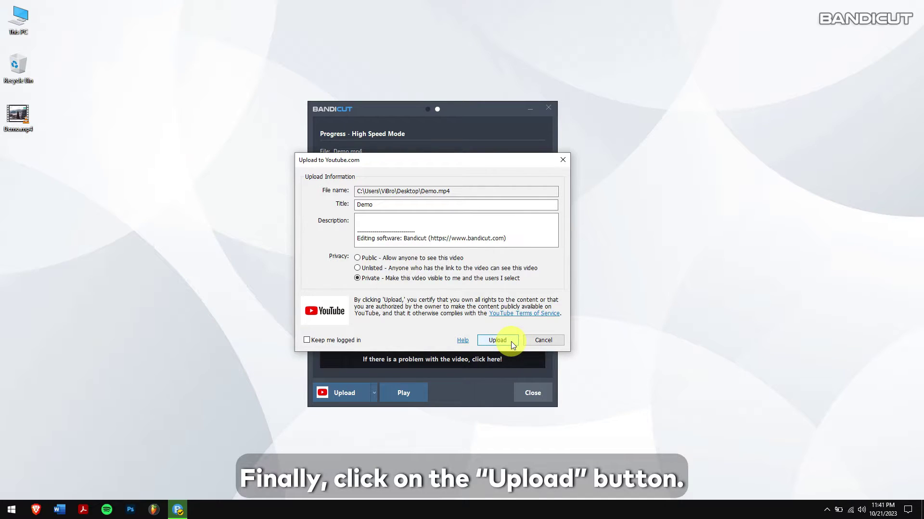
click(510, 342)
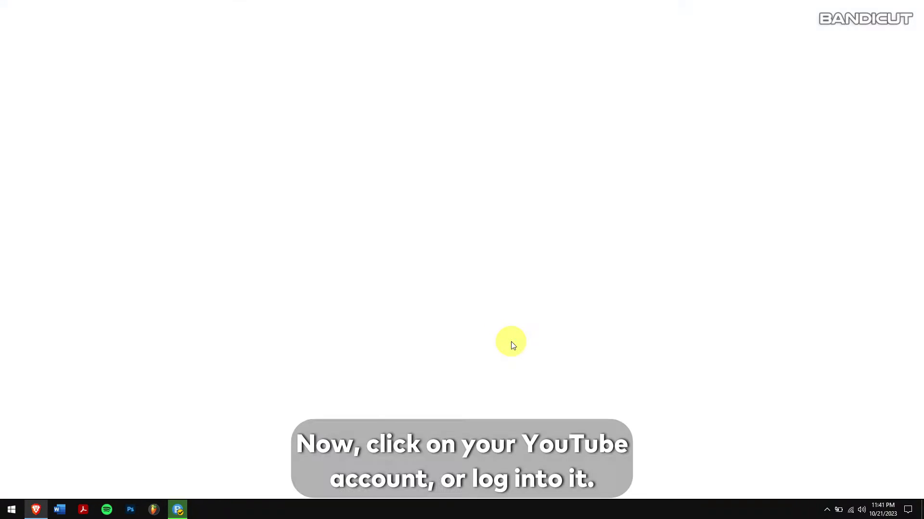
Sign in with the first Google account, allow YouTube management, and minimize the browser.
click(449, 241)
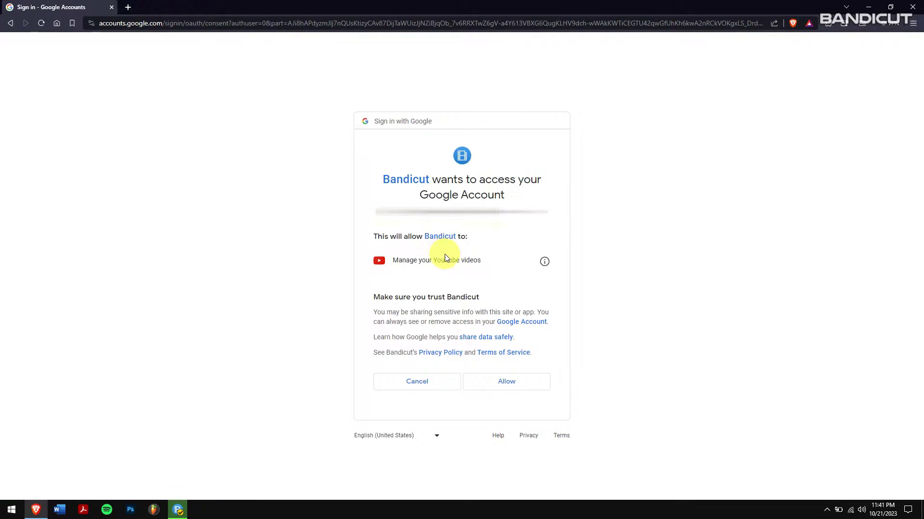
click(538, 381)
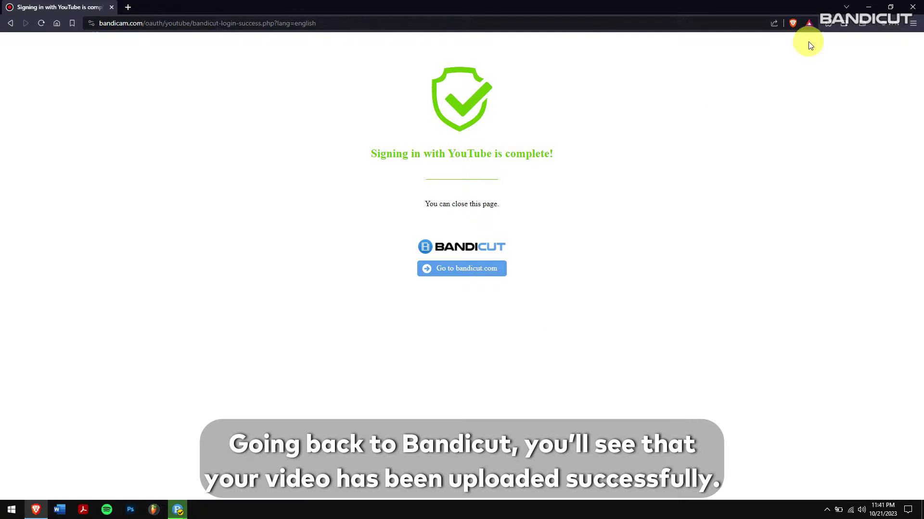
click(866, 7)
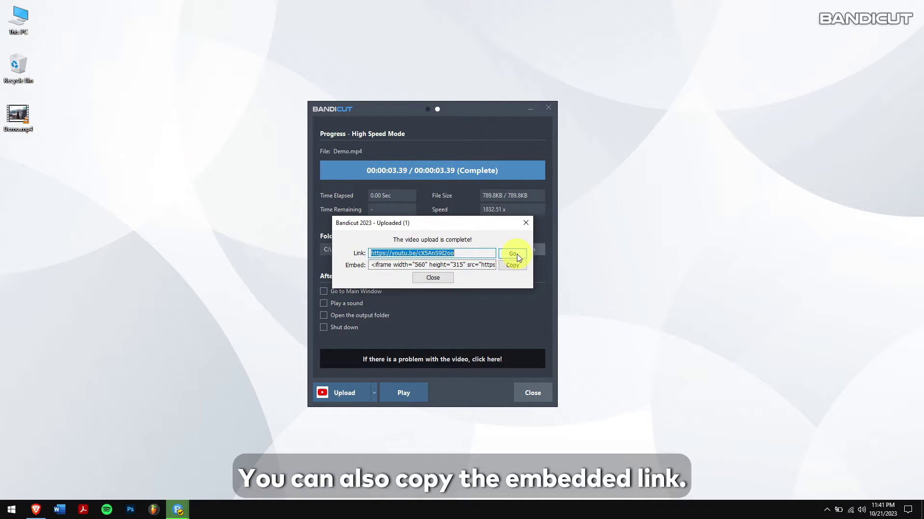
Select the finished YouTube upload's embed code for copying.
click(477, 265)
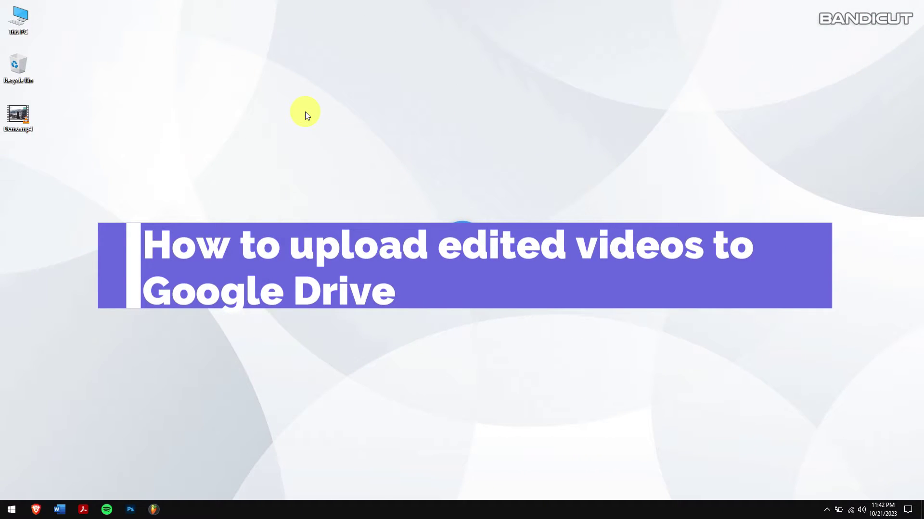
key(super)
Launch Bandicut and export the second clip as Demo 2.mp4 to the Desktop.
text(bandi)
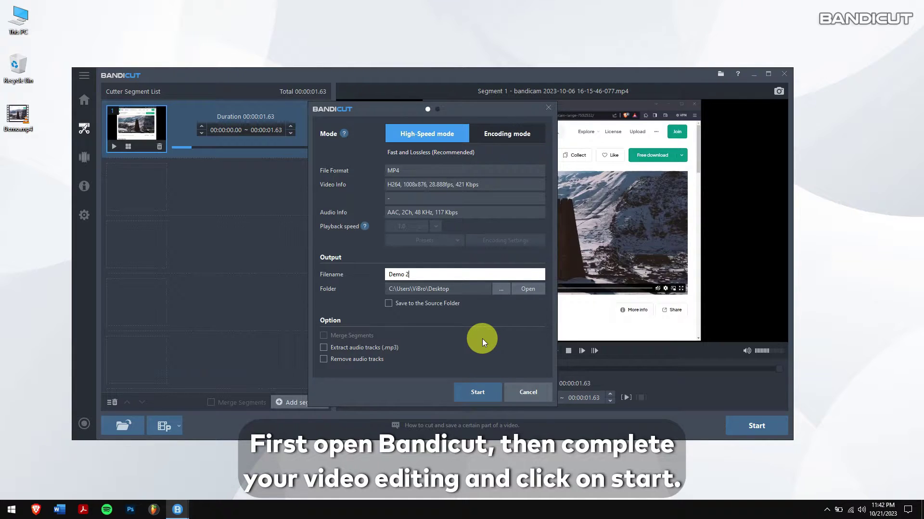
click(497, 393)
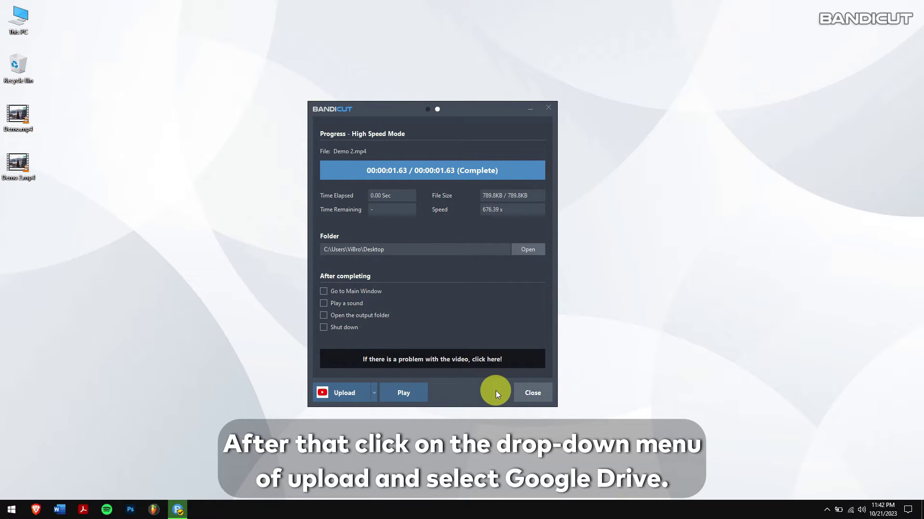
Set up a Google Drive upload of Demo 2.mp4 with Don't Share and start sign-in.
click(374, 393)
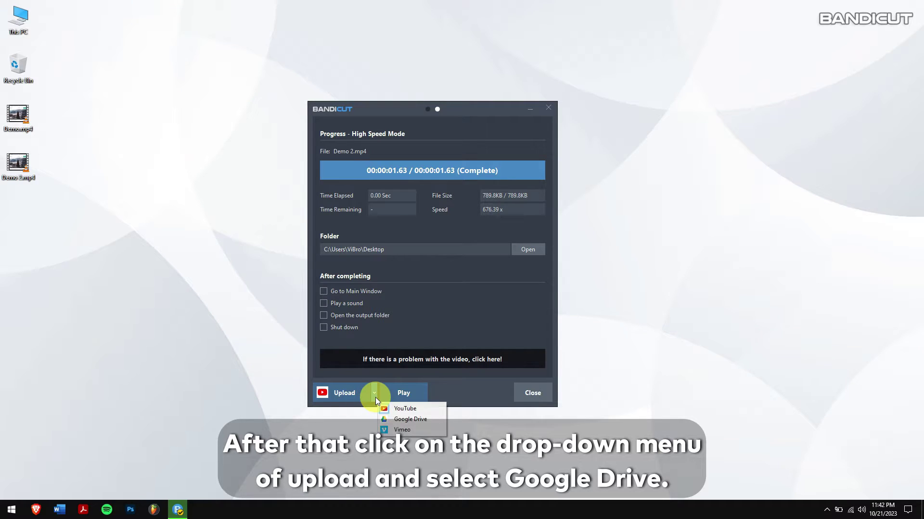
click(438, 419)
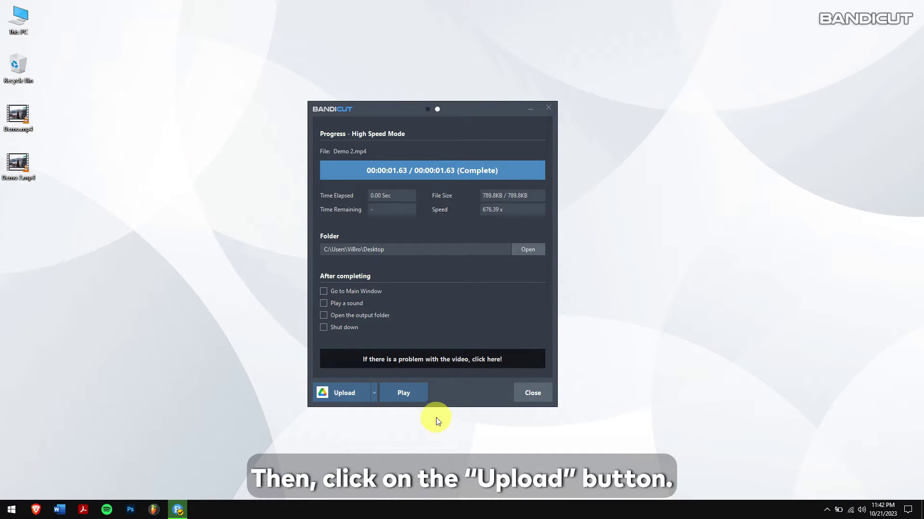
click(344, 398)
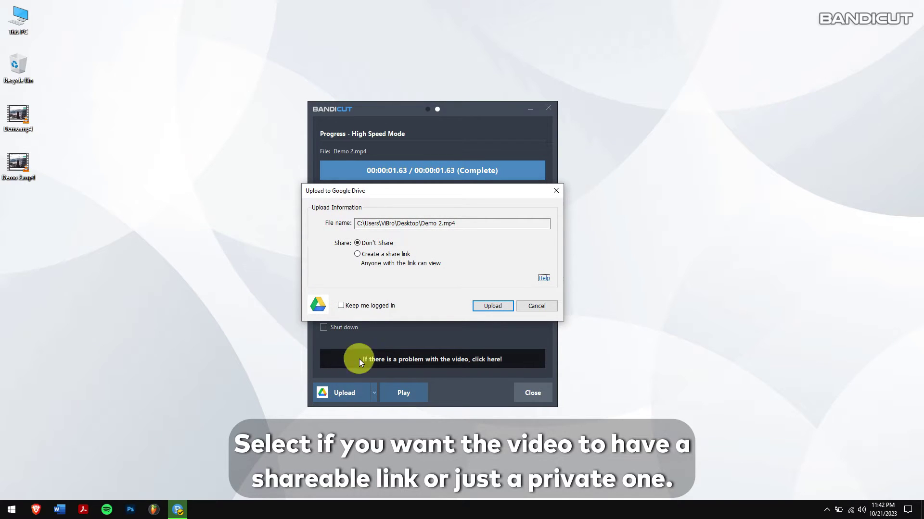
click(359, 254)
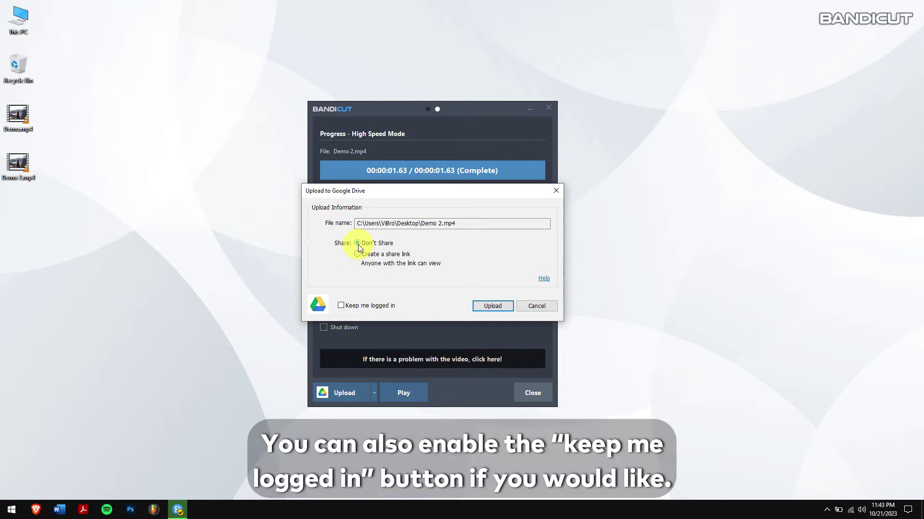
click(340, 307)
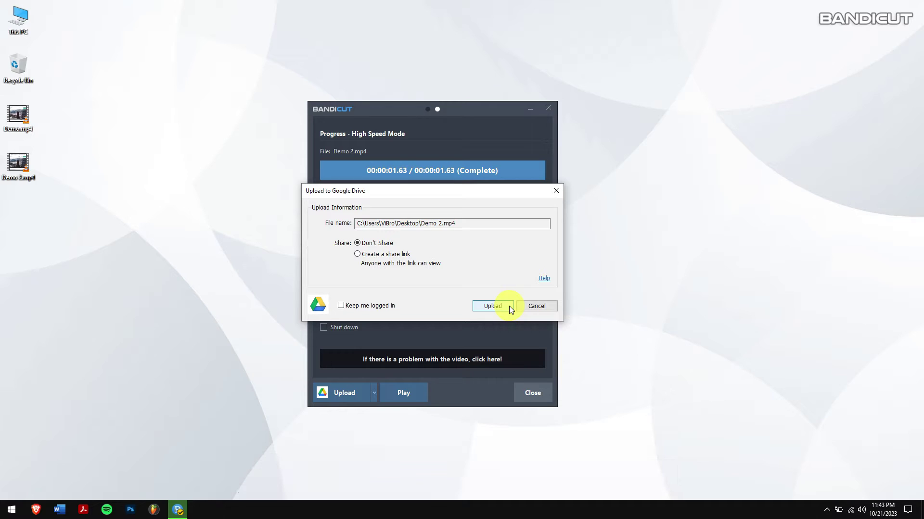
click(493, 307)
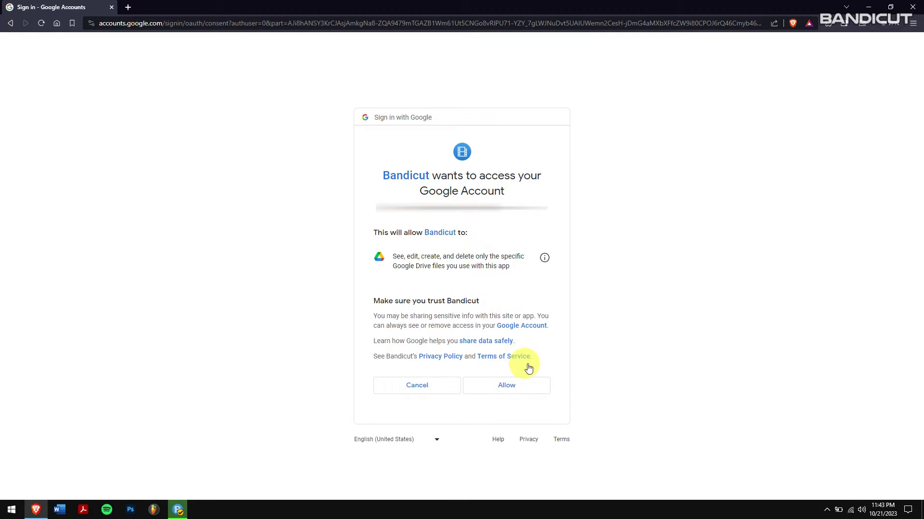
Allow Bandicut access to Google Drive files and minimize the browser.
click(536, 394)
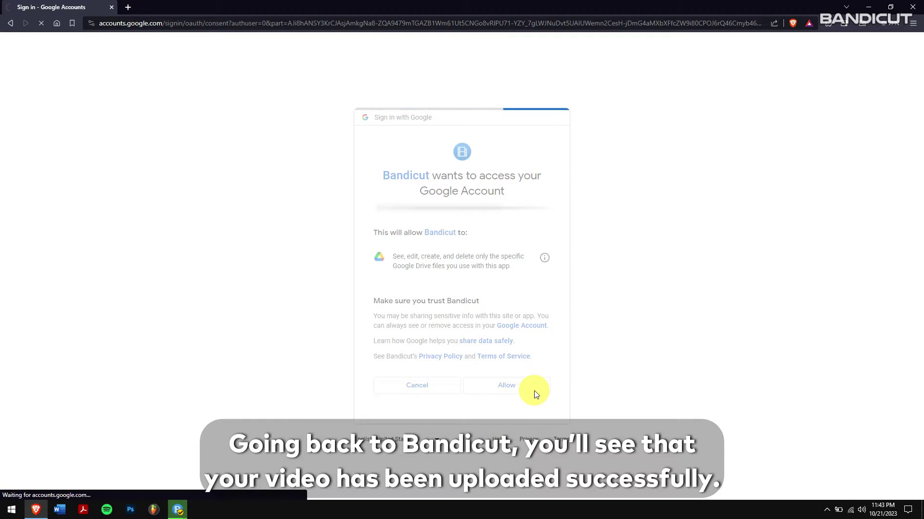
click(864, 6)
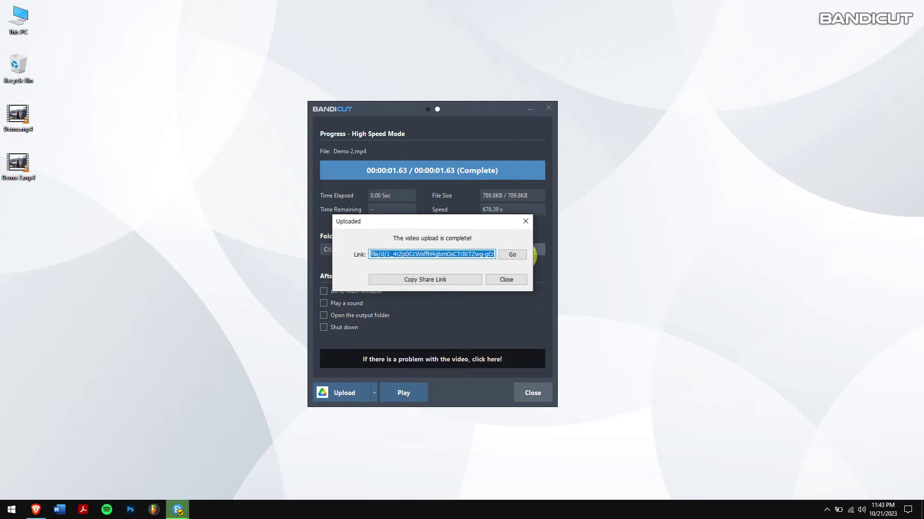
Open the Google Drive link of the uploaded Demo 2.mp4.
click(522, 256)
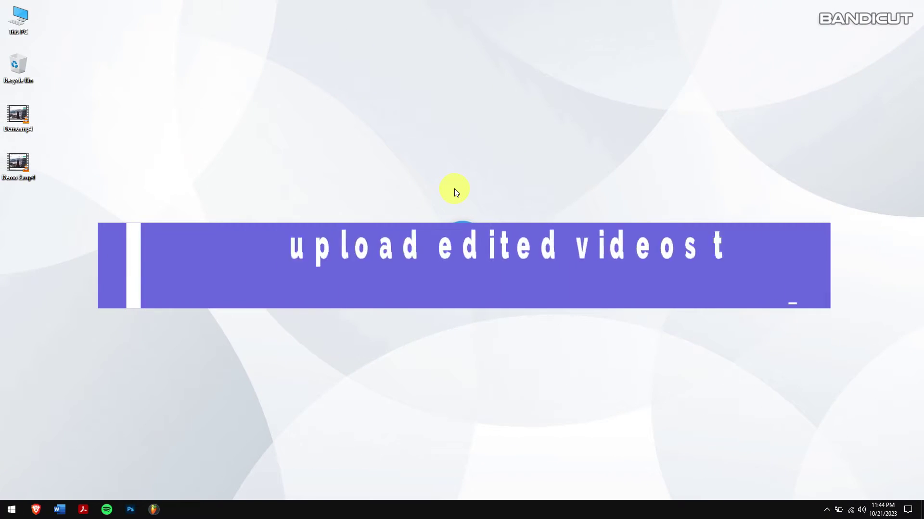
Launch Bandicut and export the clip to the Desktop as Demo 3.mp4.
key(super)
text(bandicut)
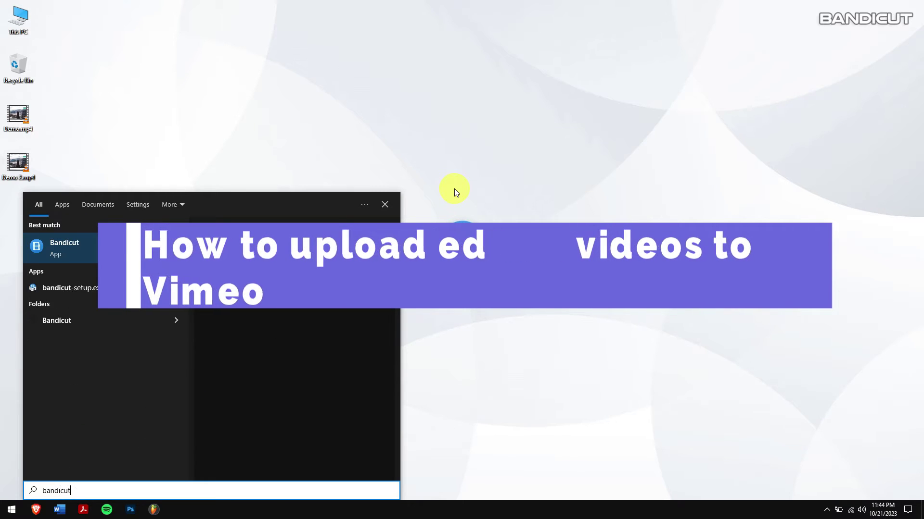
key(Return)
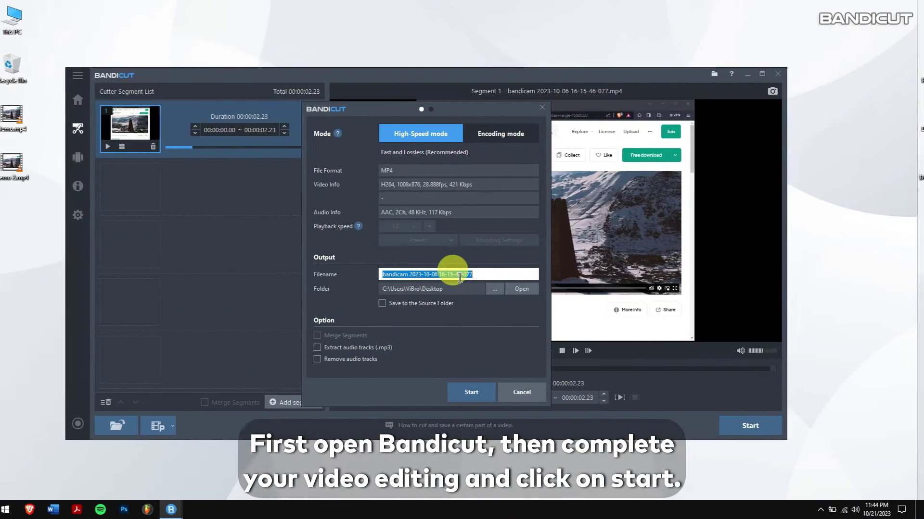
text(Demo 3)
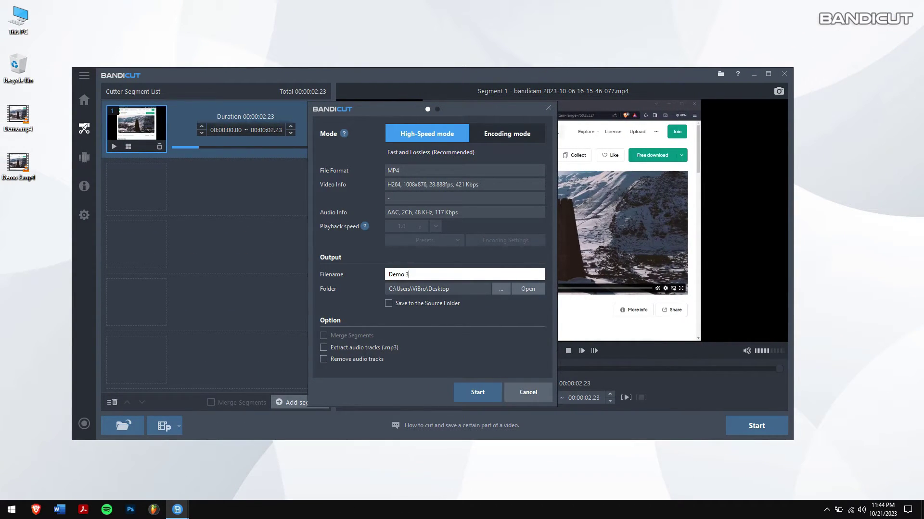
click(465, 398)
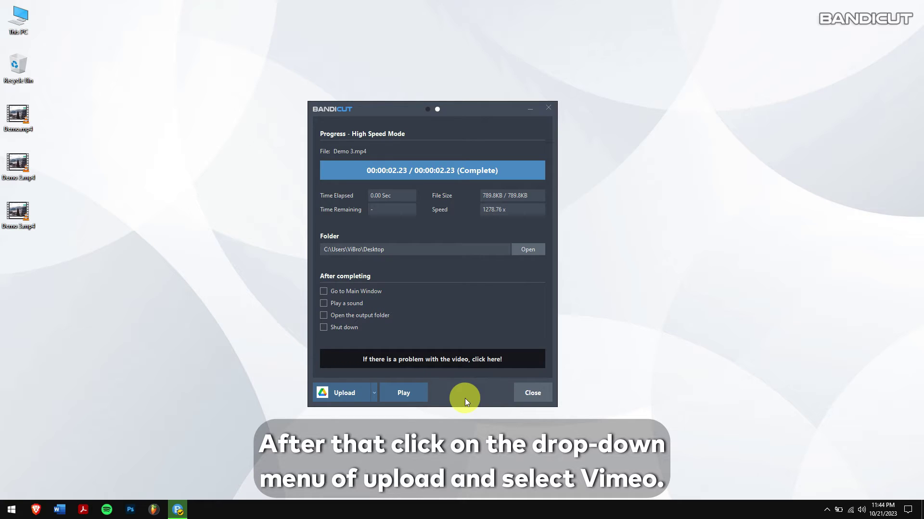
Upload Demo 3.mp4 to Vimeo, viewable only by people with the private link.
click(374, 398)
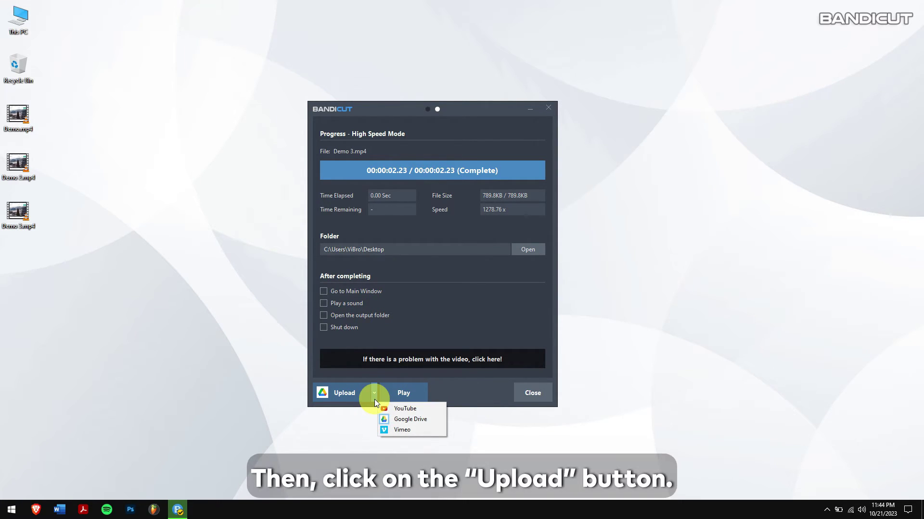
click(438, 431)
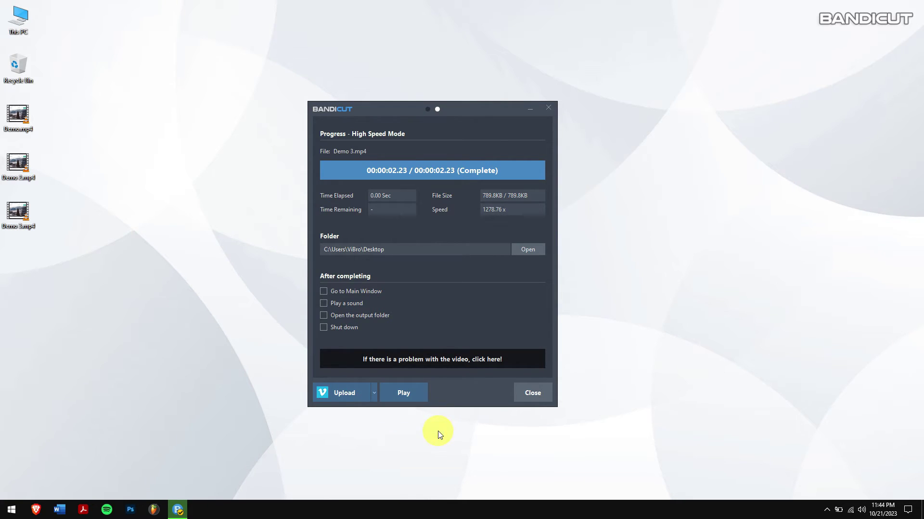
click(345, 399)
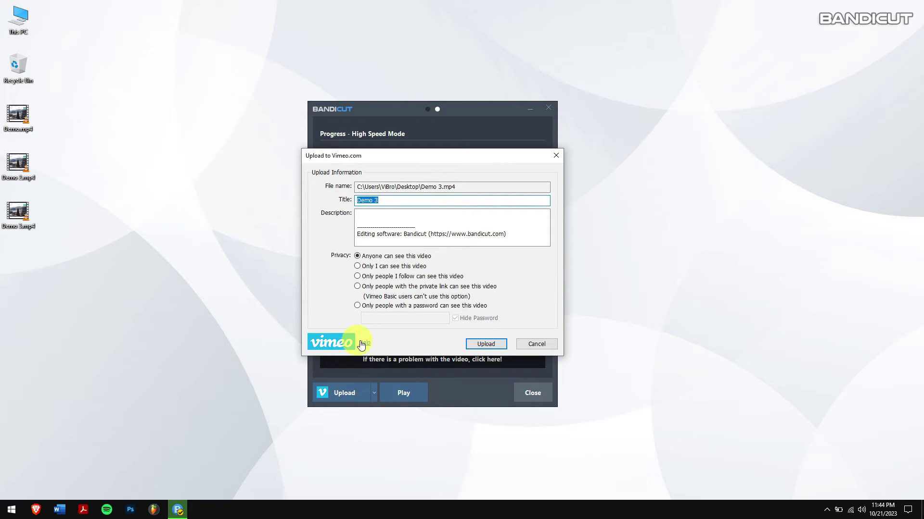
click(370, 289)
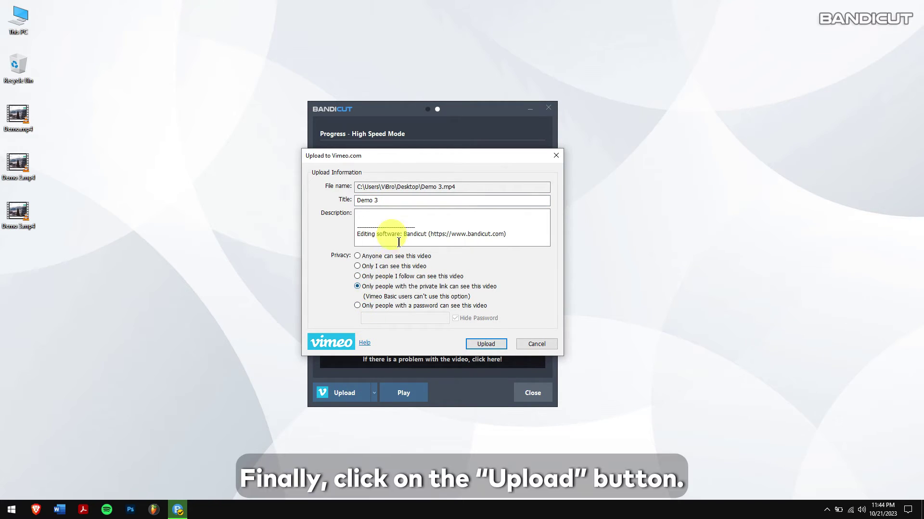
click(421, 200)
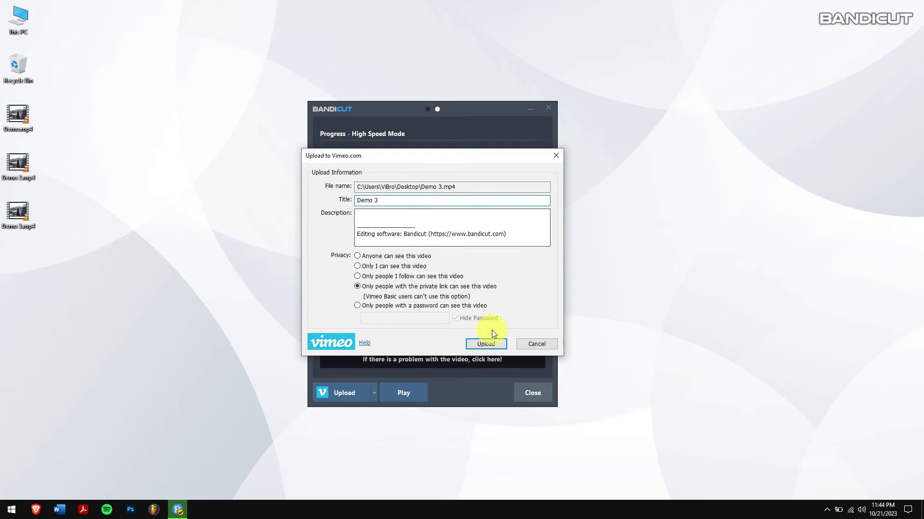
click(502, 348)
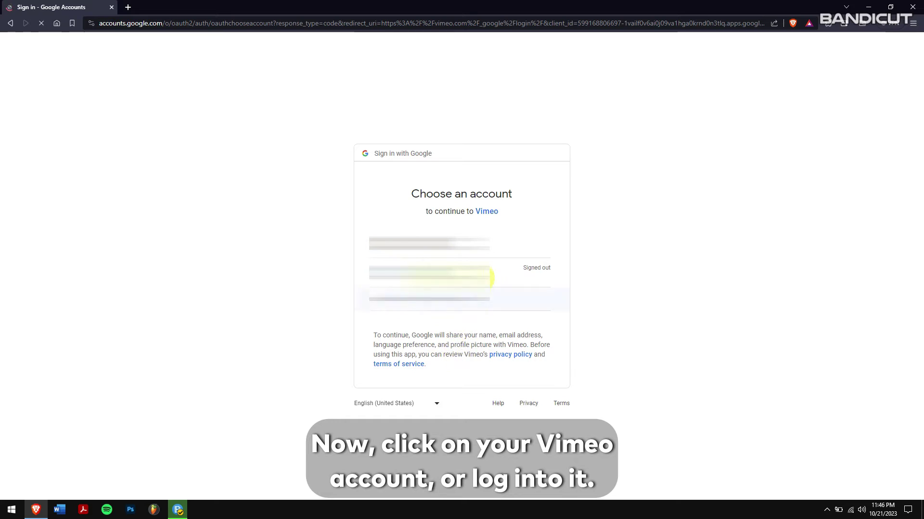
Sign Vimeo in with the chosen Google account, allow access, and minimize the browser.
click(484, 248)
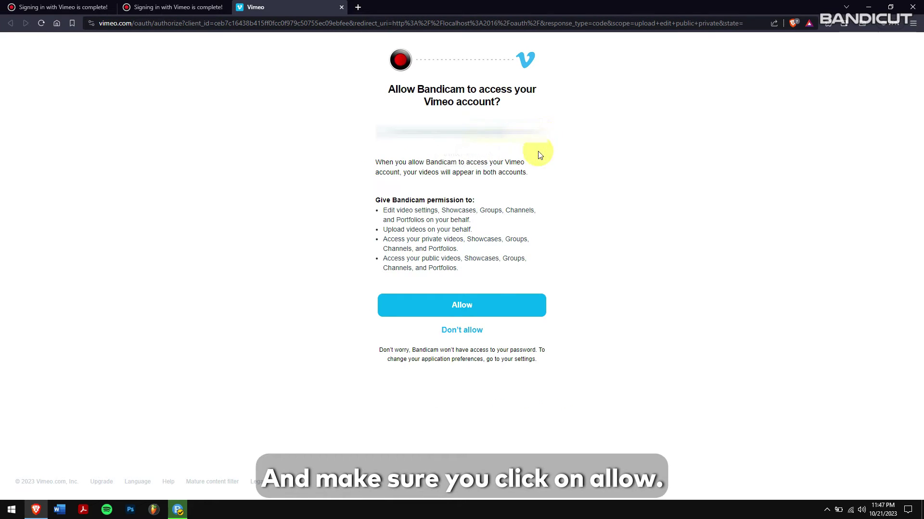
click(538, 308)
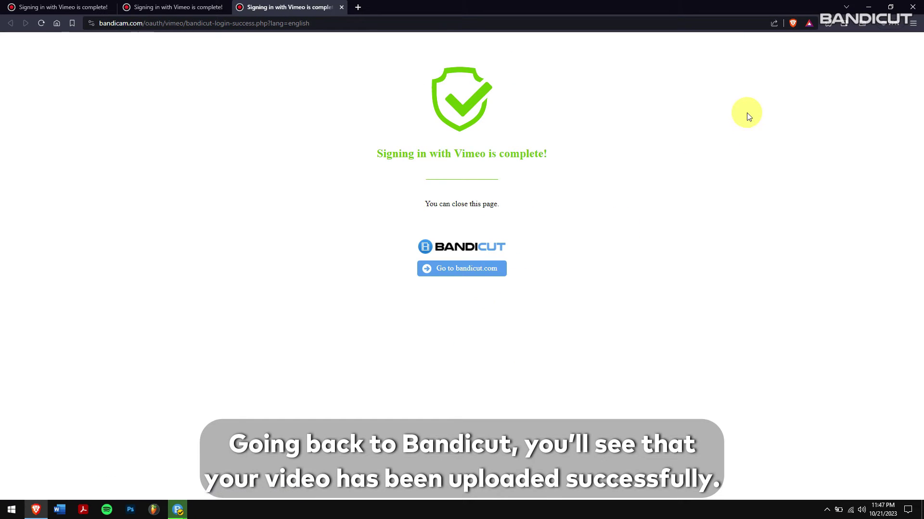
click(869, 6)
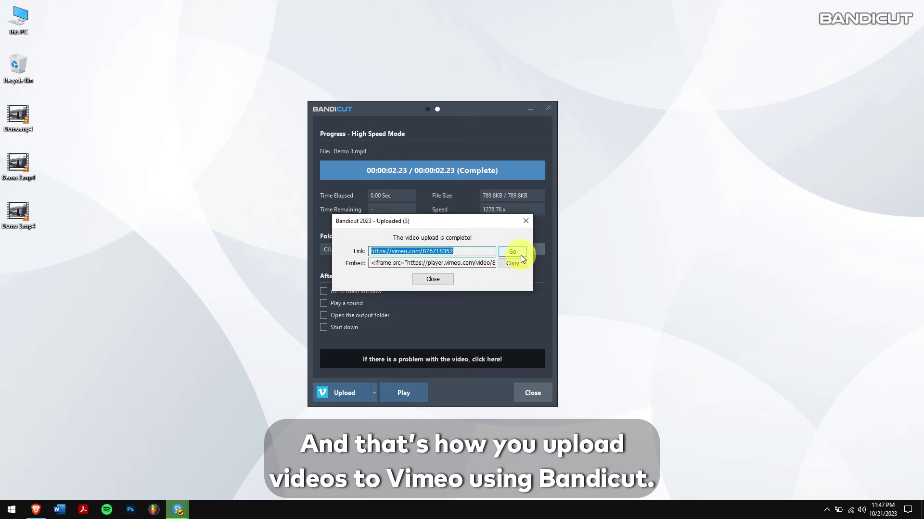
Copy the Demo 3.mp4 Vimeo embed code and close the Uploaded dialog.
click(504, 262)
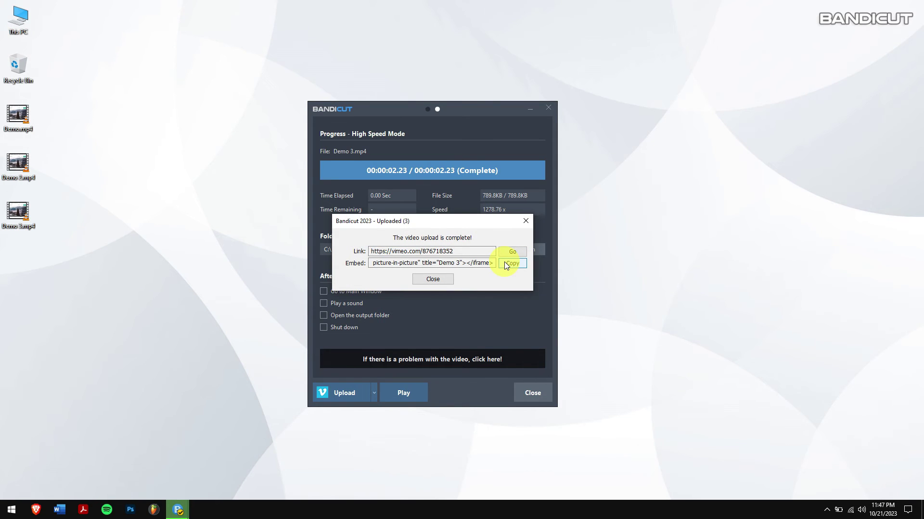
click(417, 281)
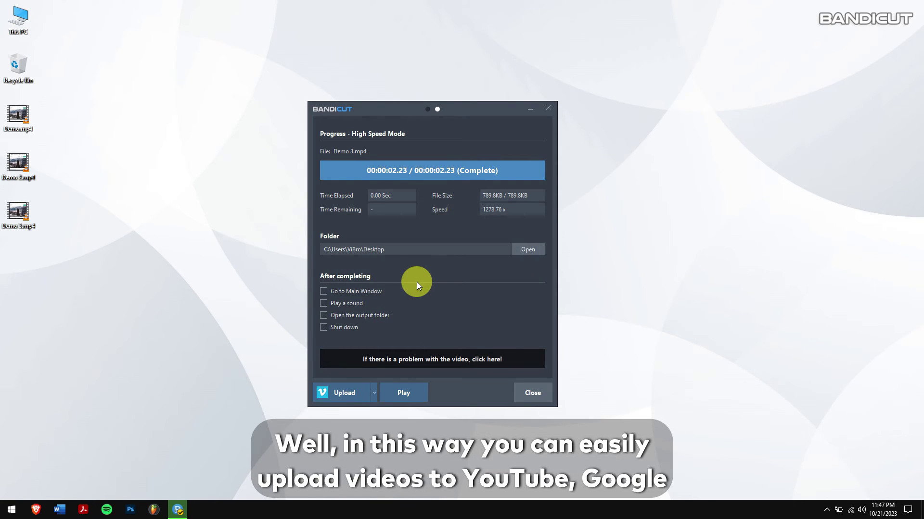
click(429, 111)
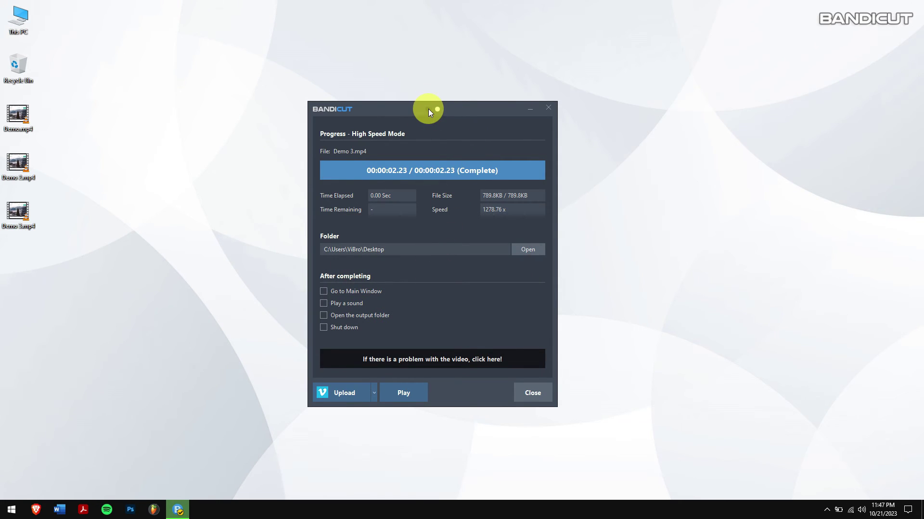
Nudge the Demo 3.mp4 export progress window up and close it.
drag(455, 113, 468, 101)
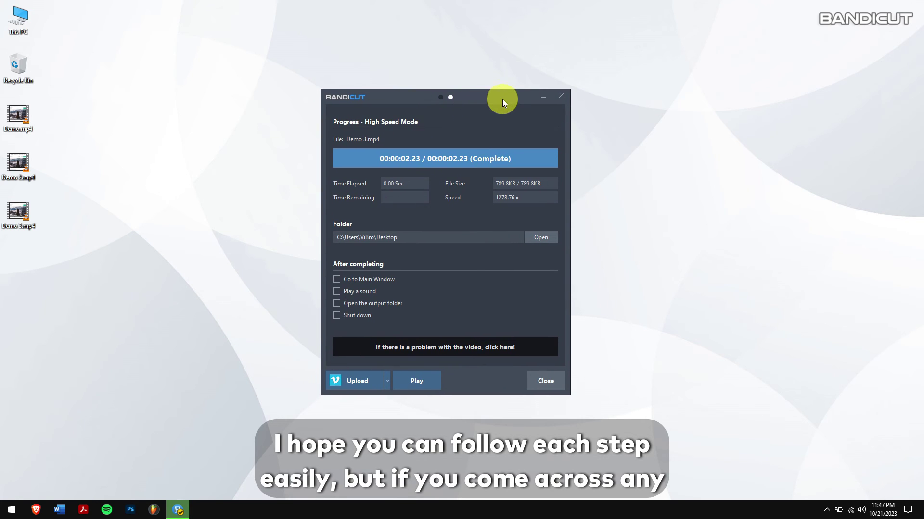
click(560, 98)
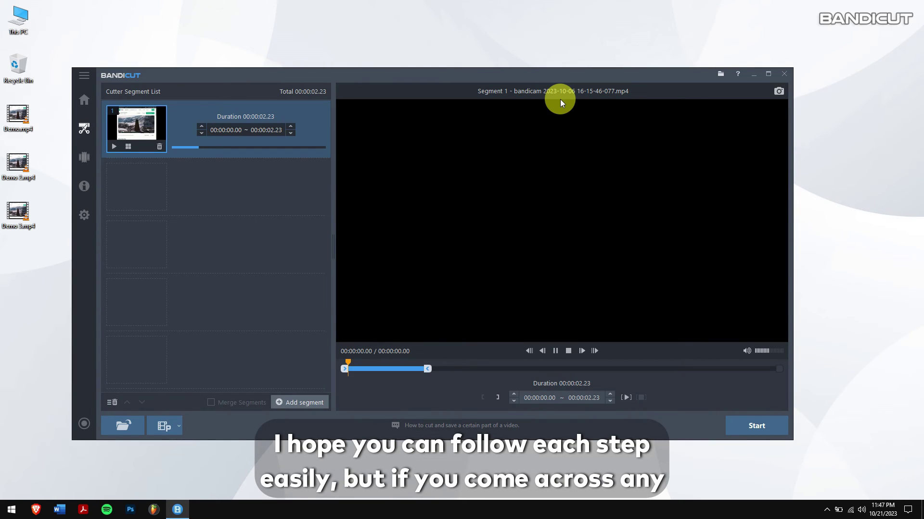